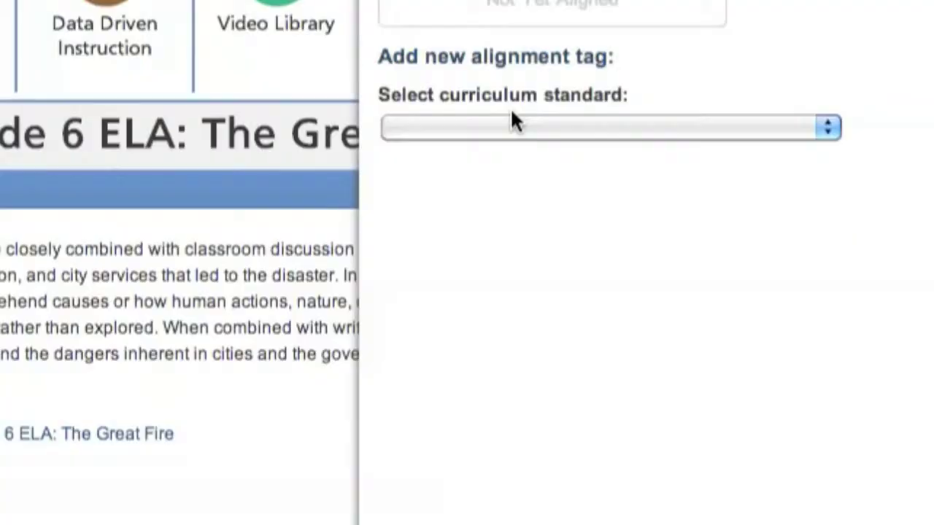
- Search for 'The Great Fire' and open 'Close Reading Exemplar: The Great Fire (Grade 6)'
left_click(511, 124)
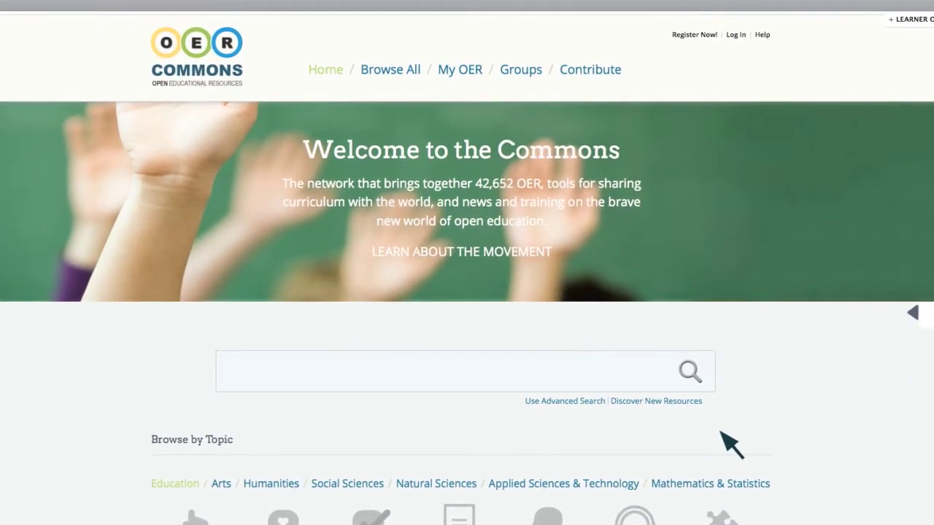
type("The Great Fire")
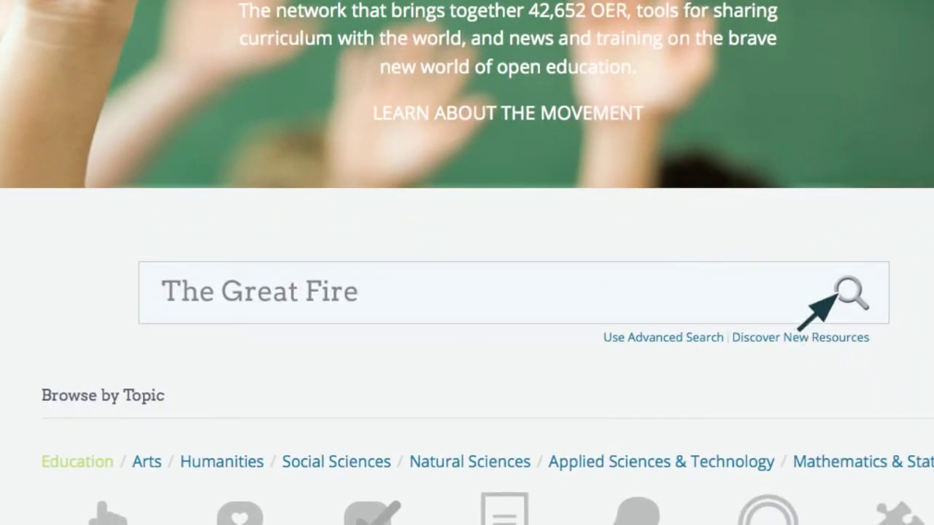
left_click(722, 359)
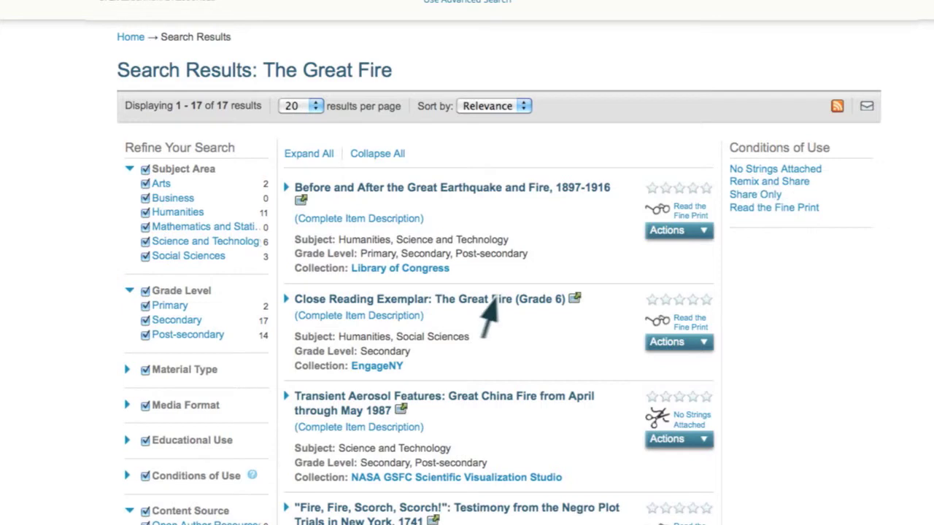
left_click(456, 299)
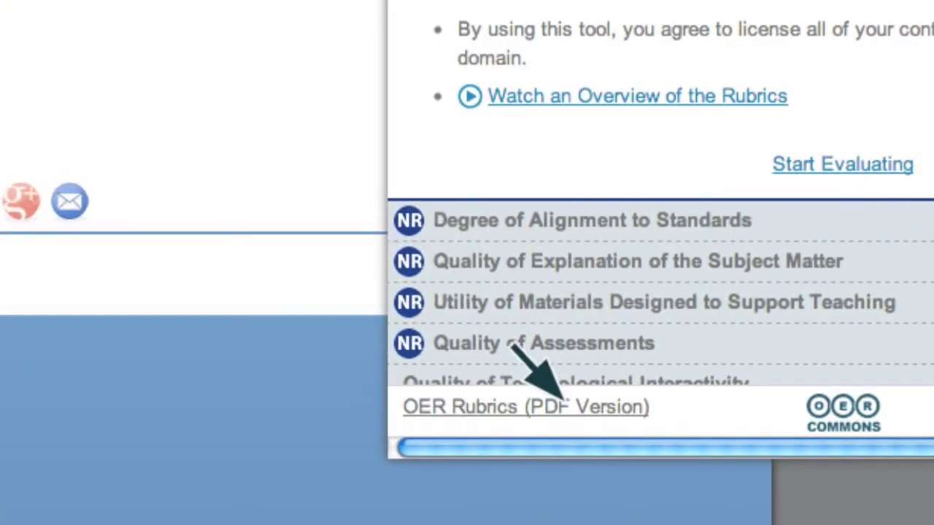
- View the OER Rubrics PDF, then start a new alignment in the Degree of Alignment rubric
left_click(581, 523)
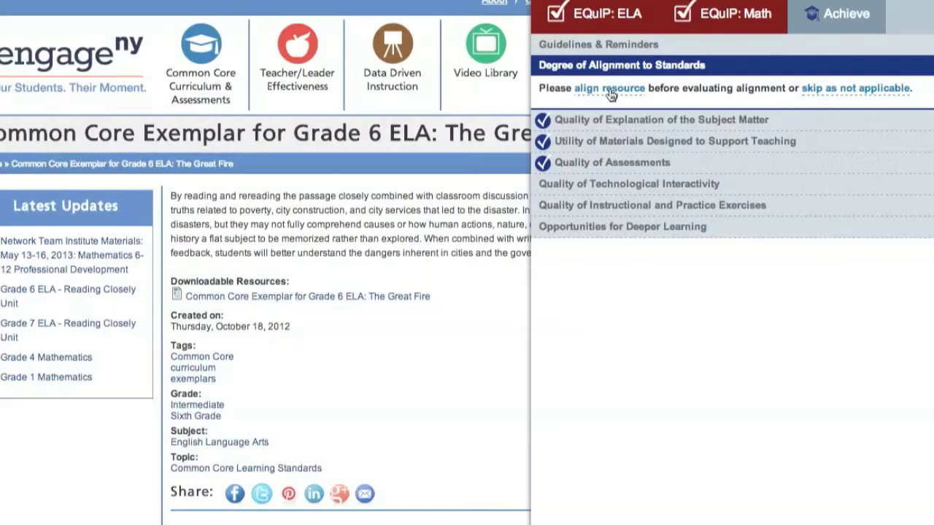
left_click(611, 89)
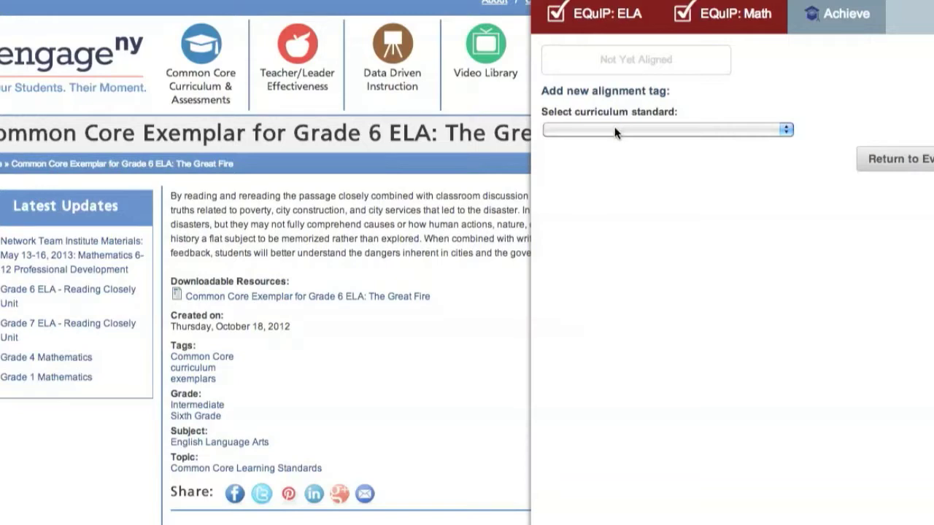
- Choose Common Core ELA, Grade 6, Reading for Informational Text, and tag standard RI.6.1
left_click(616, 132)
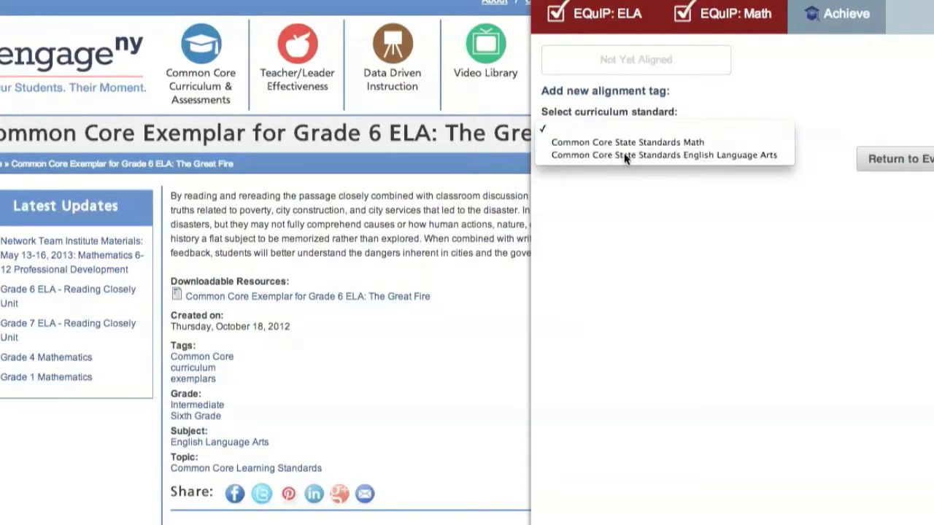
left_click(624, 154)
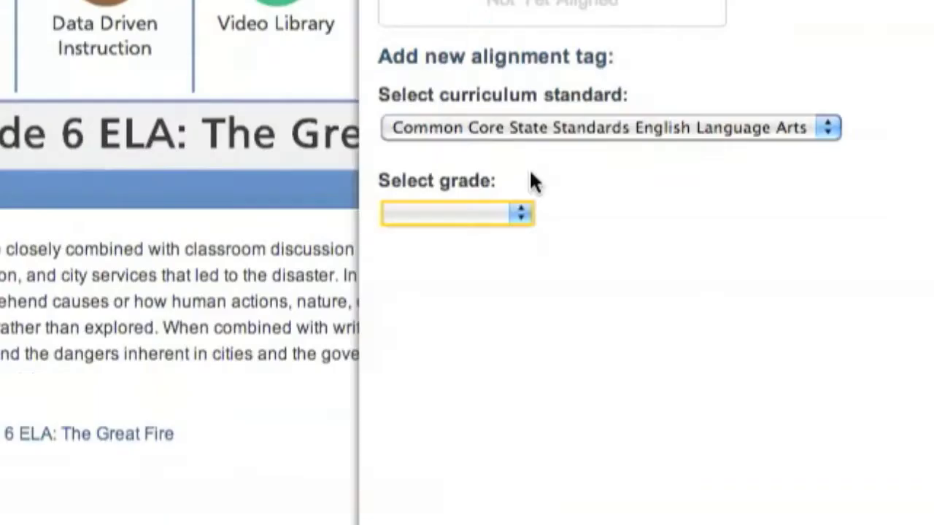
left_click(504, 217)
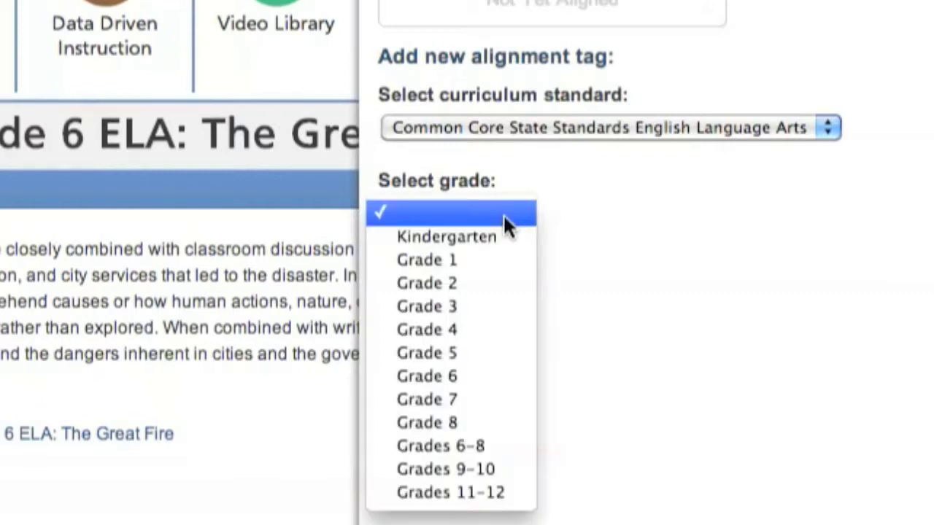
left_click(463, 376)
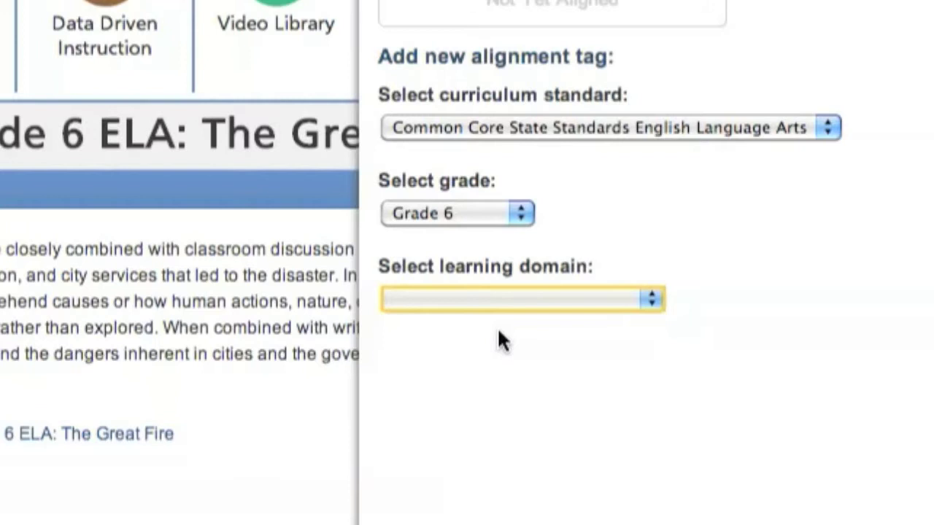
left_click(500, 299)
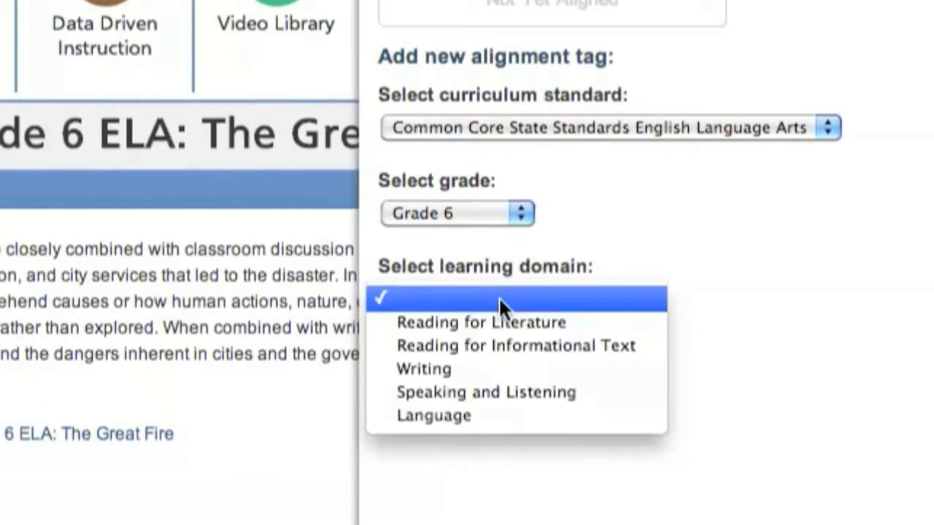
left_click(502, 346)
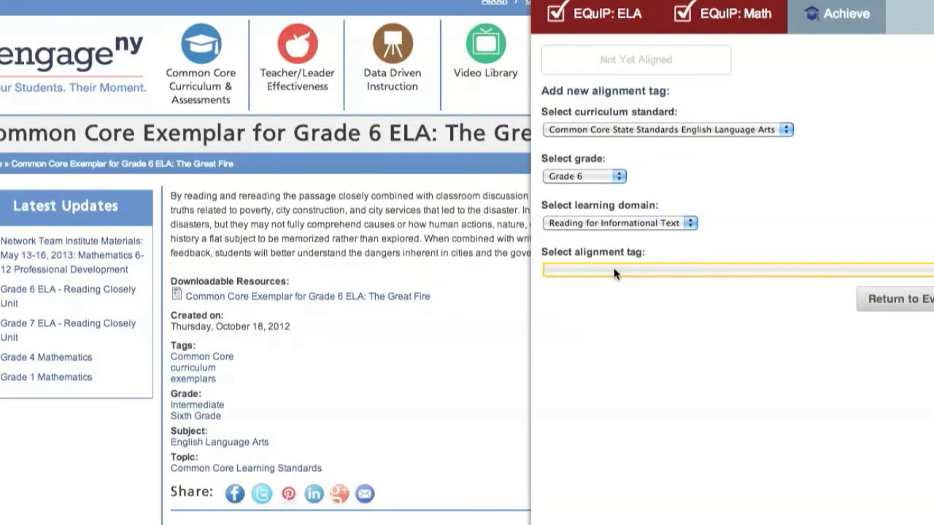
left_click(614, 271)
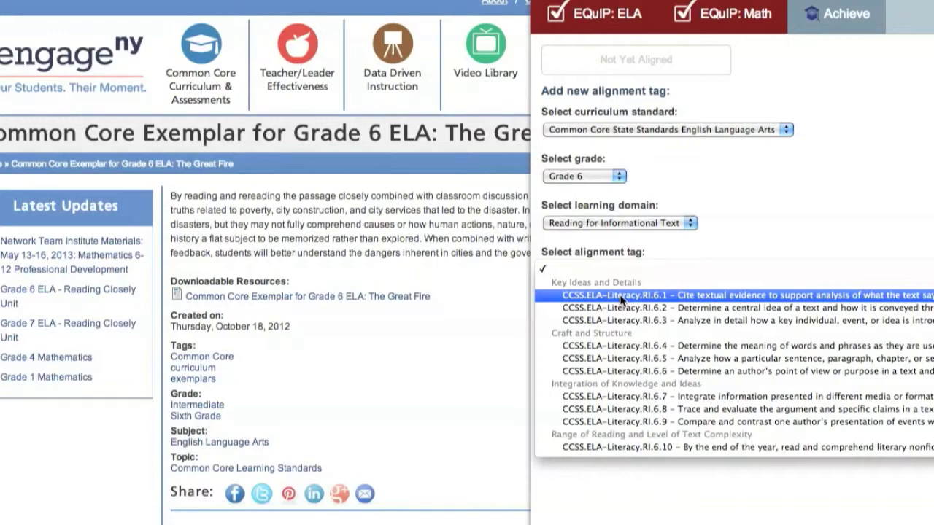
left_click(619, 294)
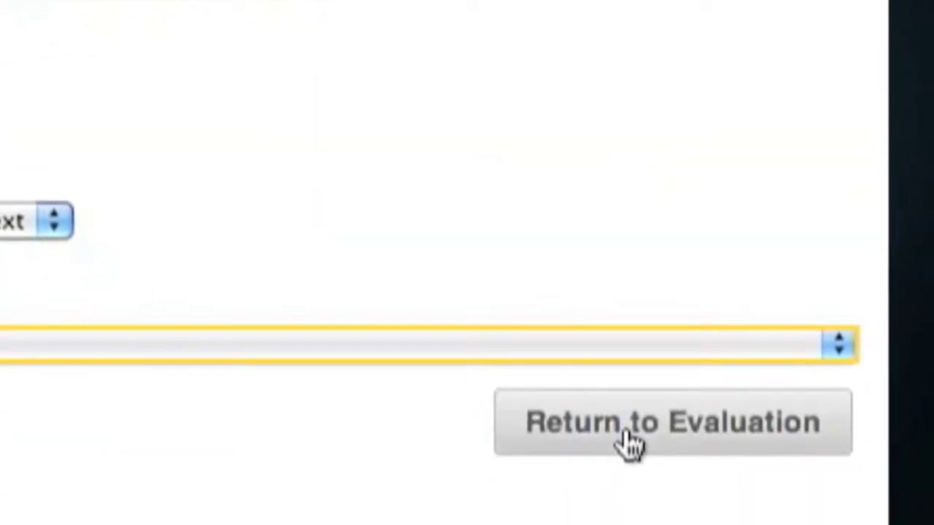
- Rate the RI.6.1 alignment 3 and comment 'This resource is a great example of engaging and rigorous text.'
left_click(629, 442)
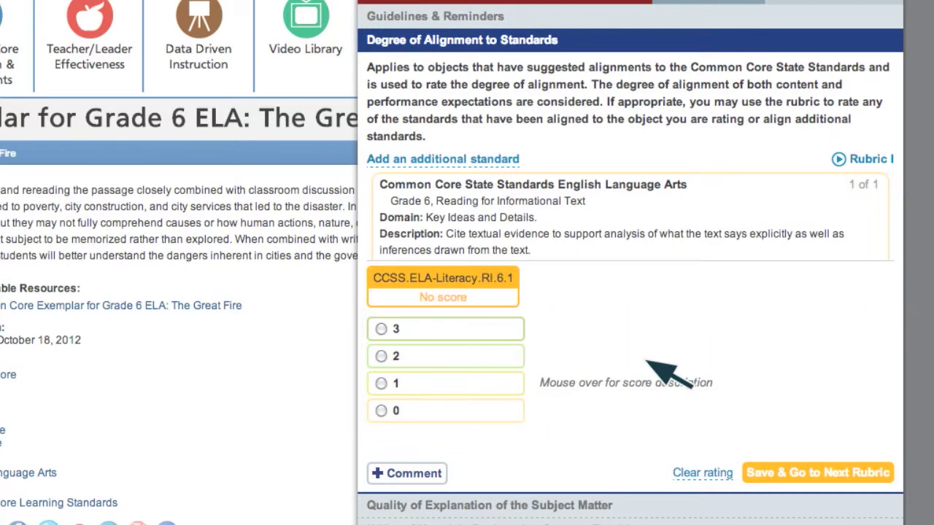
mouse_move(450, 411)
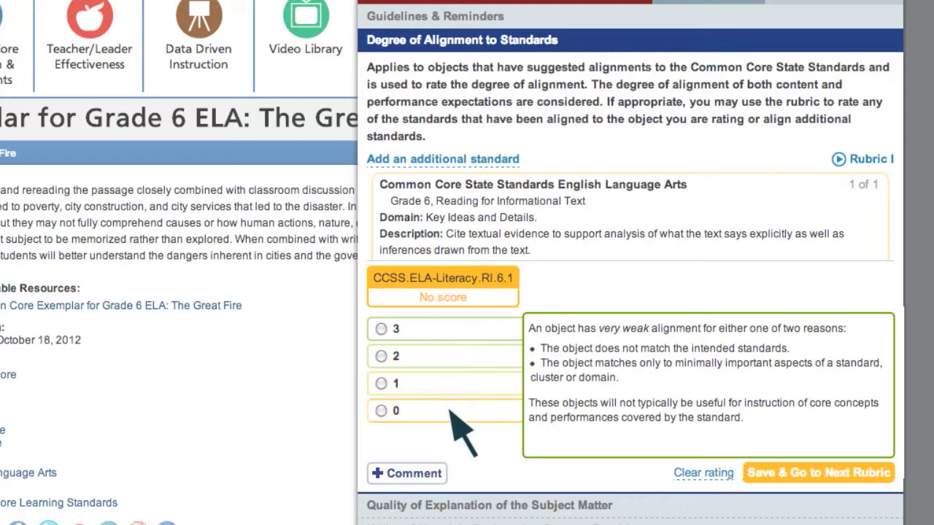
mouse_move(458, 381)
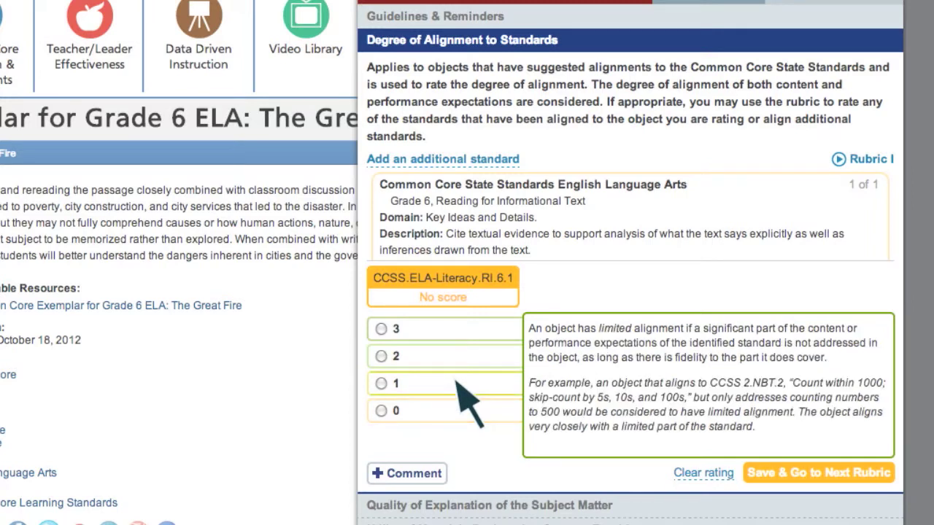
mouse_move(438, 355)
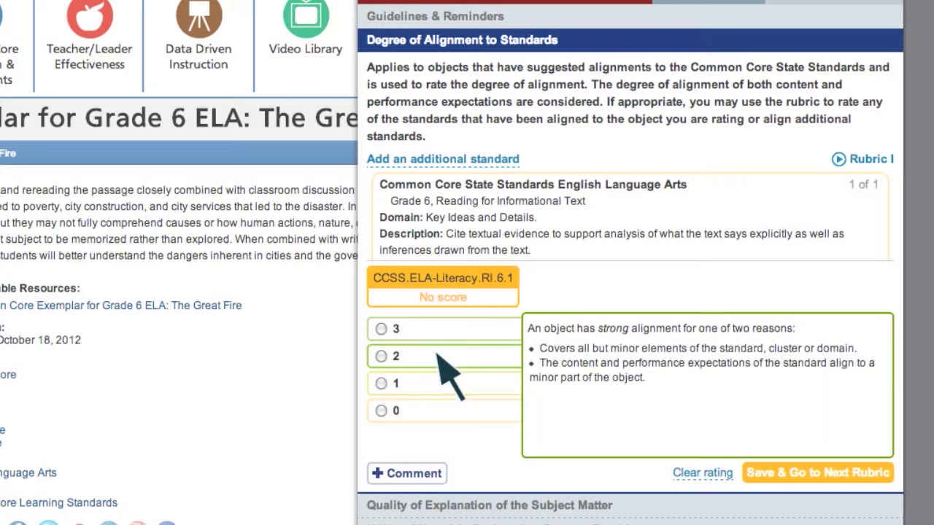
mouse_move(453, 329)
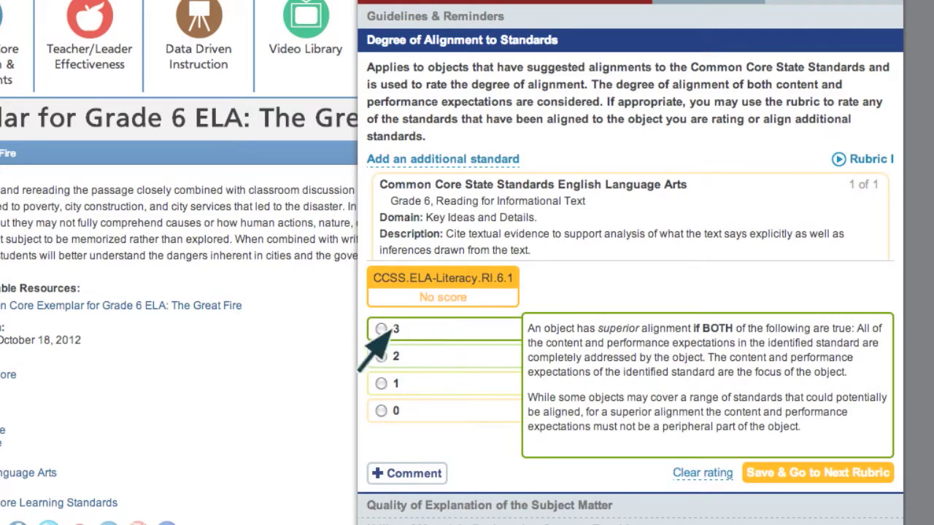
left_click(380, 329)
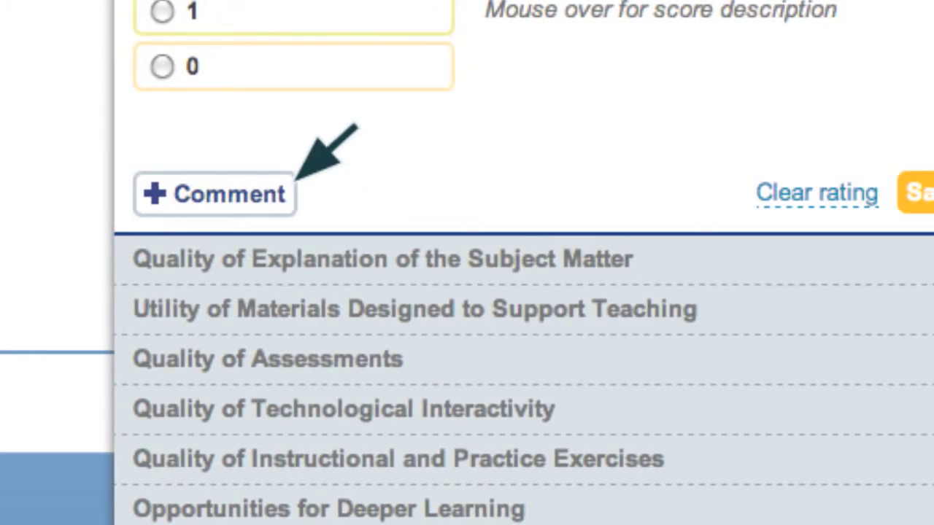
type("This resource is a great example of engaging and rigorous text.")
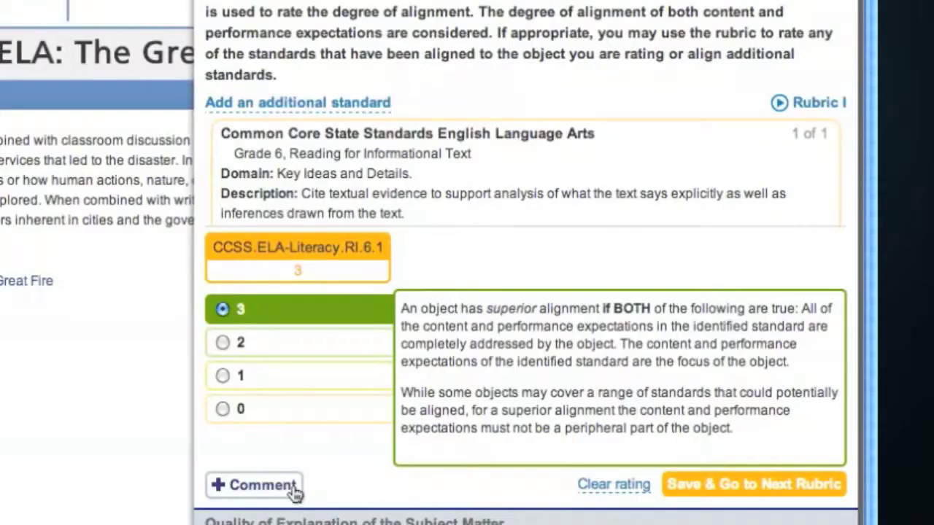
- Save the alignment score, then rate Quality of Explanation of the Subject Matter 2 and save
left_click(684, 488)
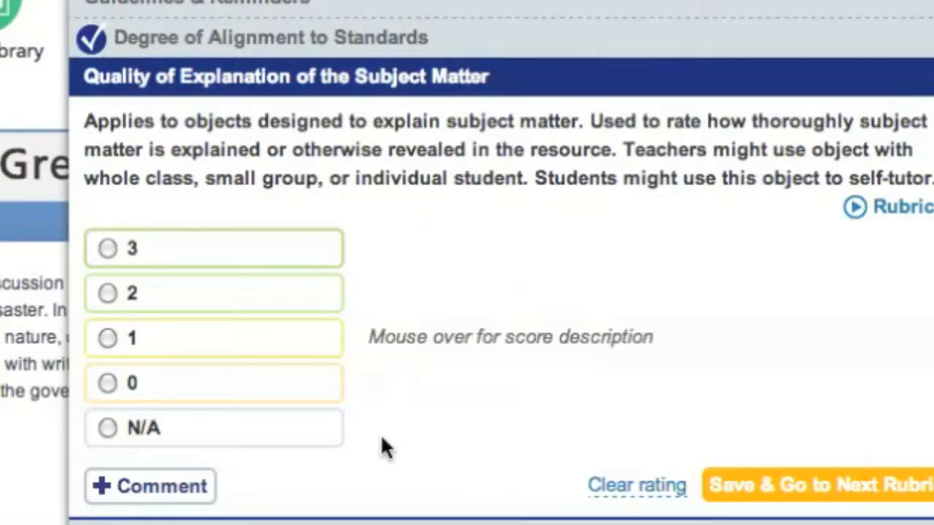
mouse_move(323, 441)
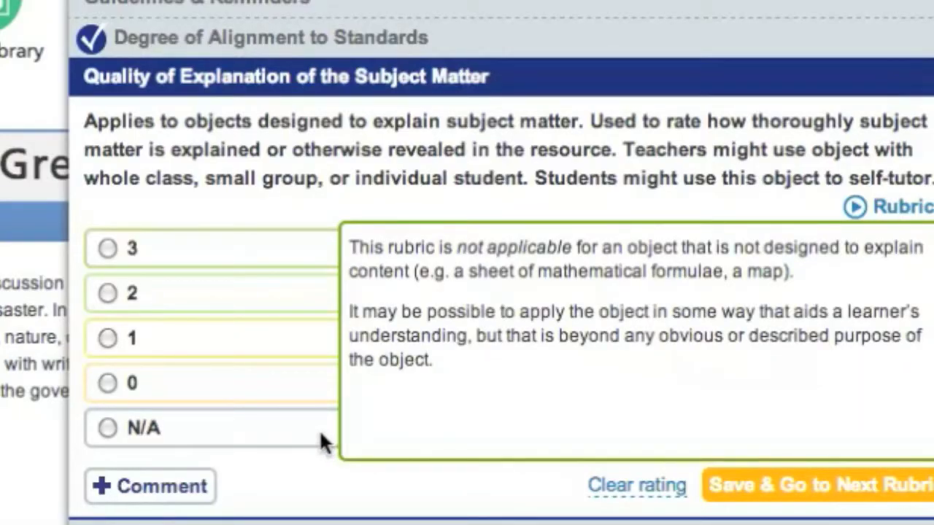
mouse_move(295, 390)
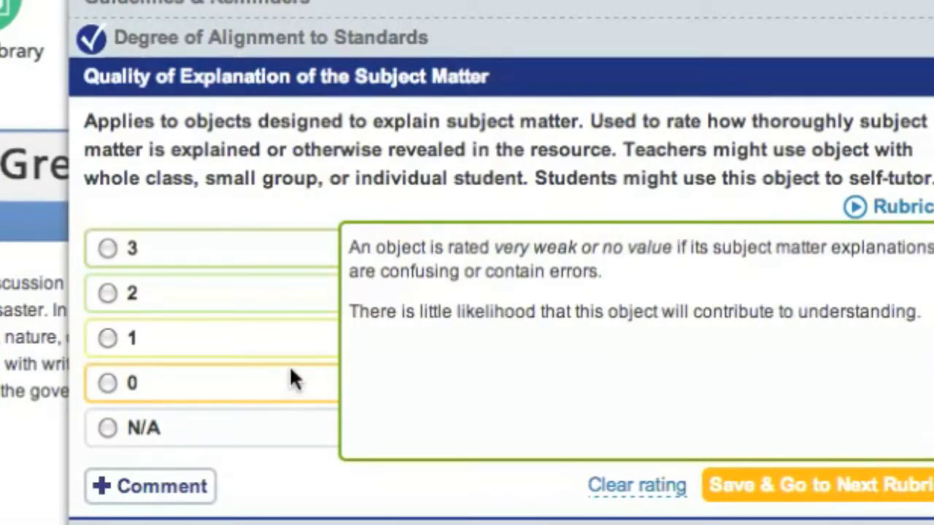
mouse_move(256, 343)
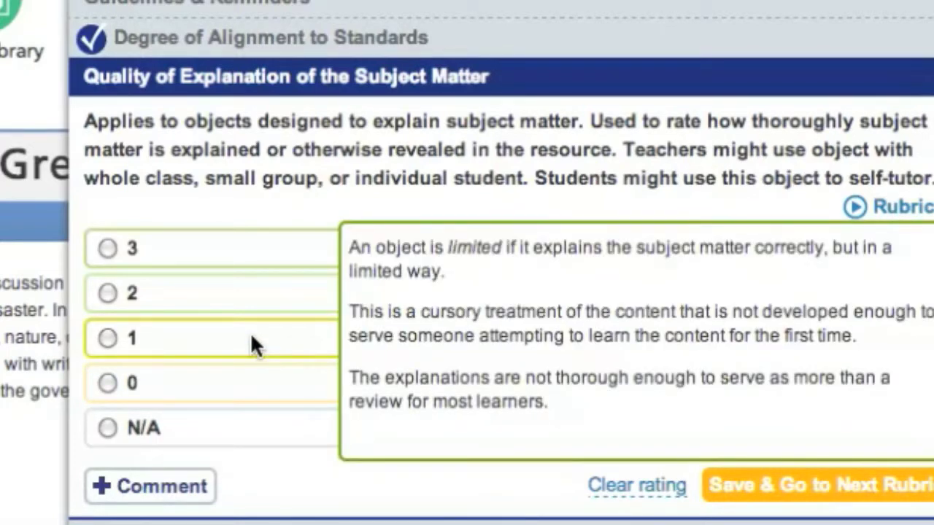
mouse_move(223, 303)
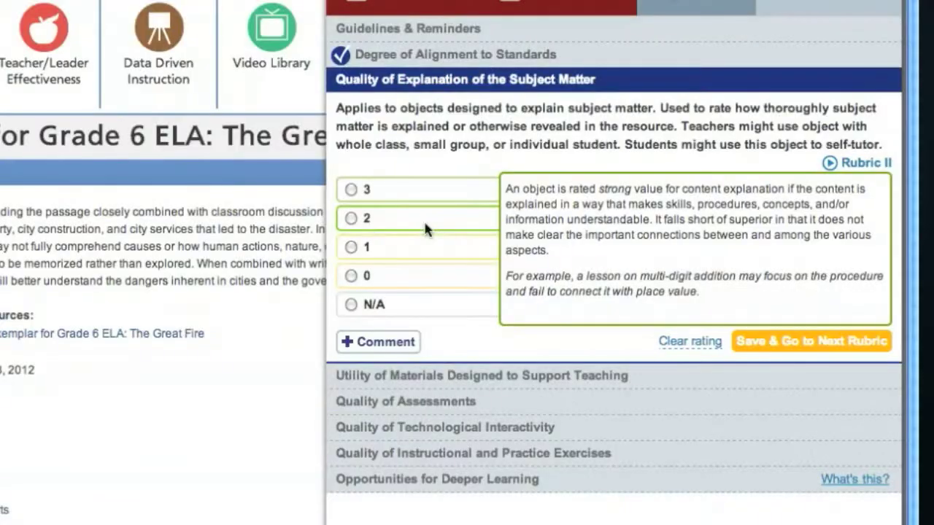
mouse_move(418, 204)
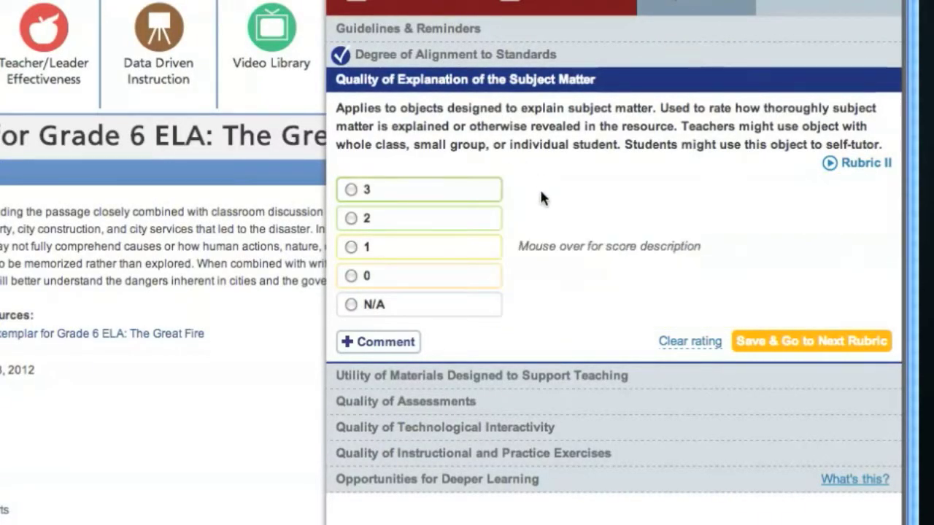
mouse_move(514, 216)
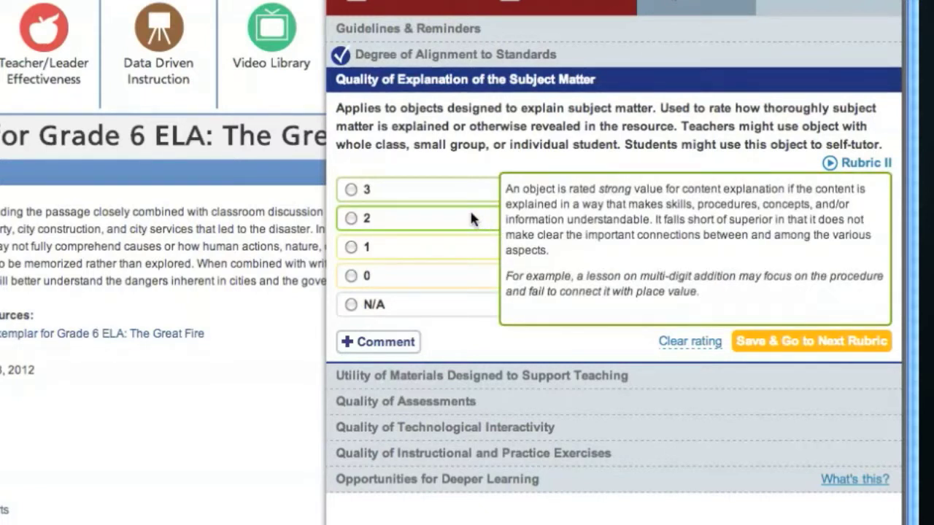
left_click(471, 214)
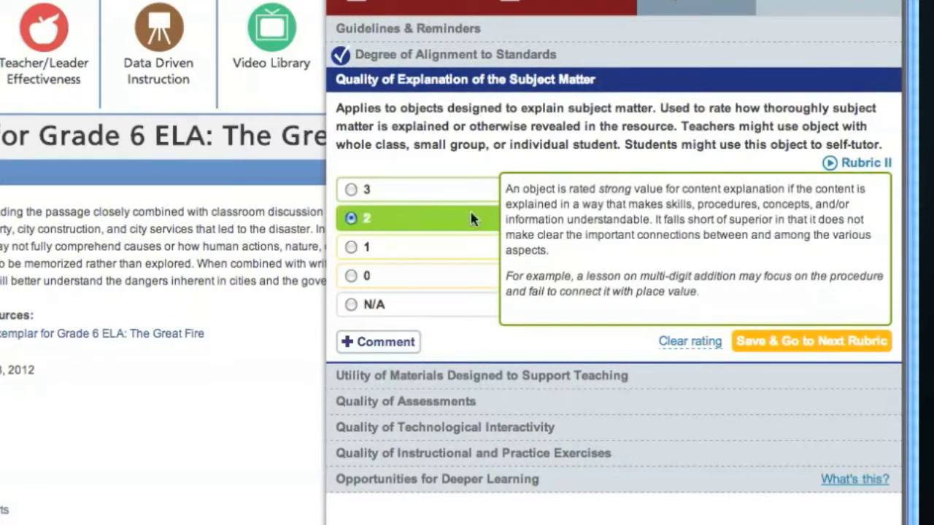
left_click(748, 341)
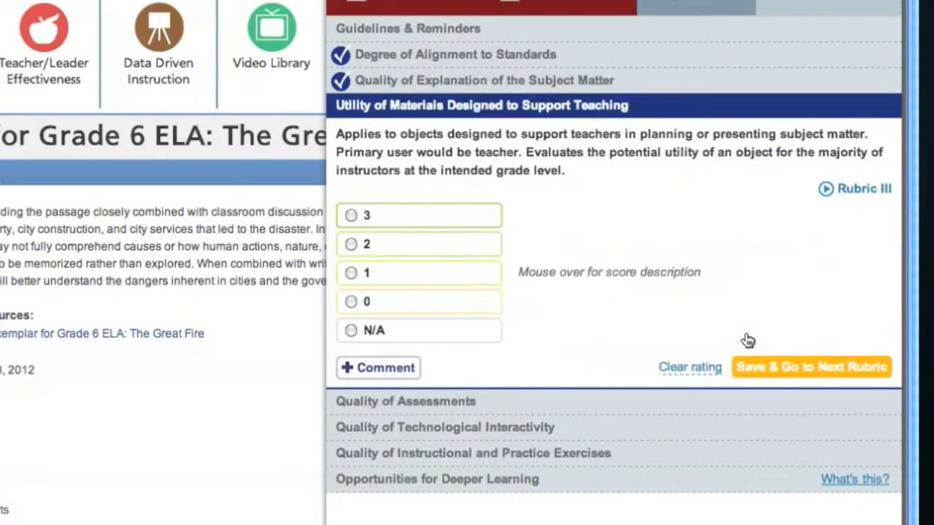
- Rate Utility of Materials Designed to Support Teaching 2 and save it
mouse_move(487, 337)
left_click(494, 239)
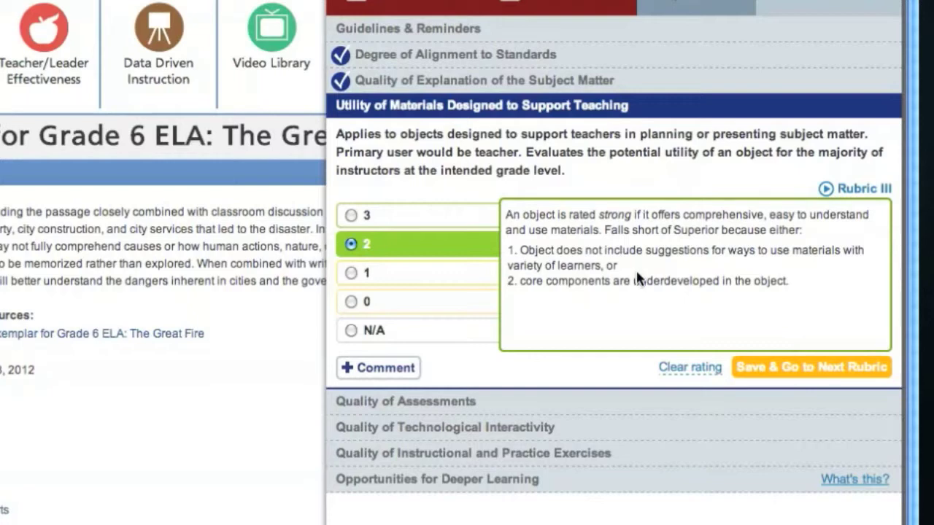
left_click(793, 369)
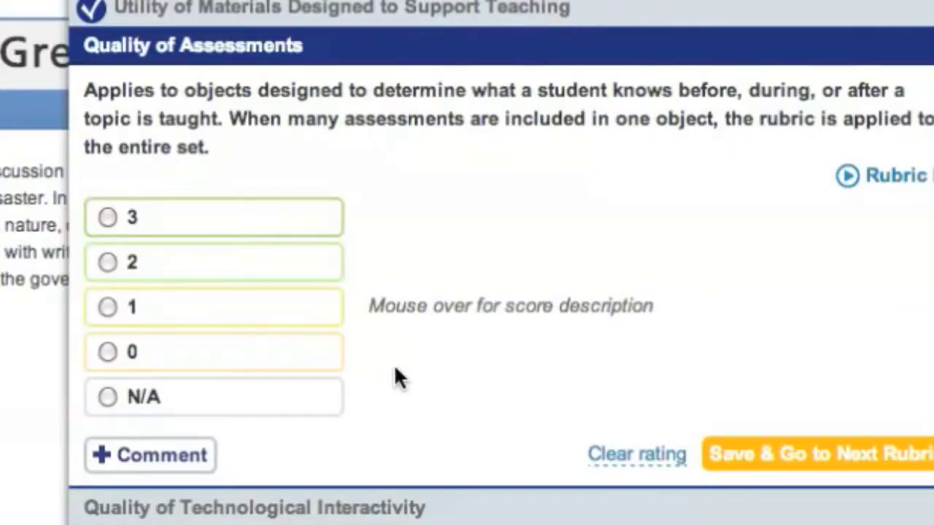
- Mark Quality of Assessments as N/A and save it
mouse_move(290, 360)
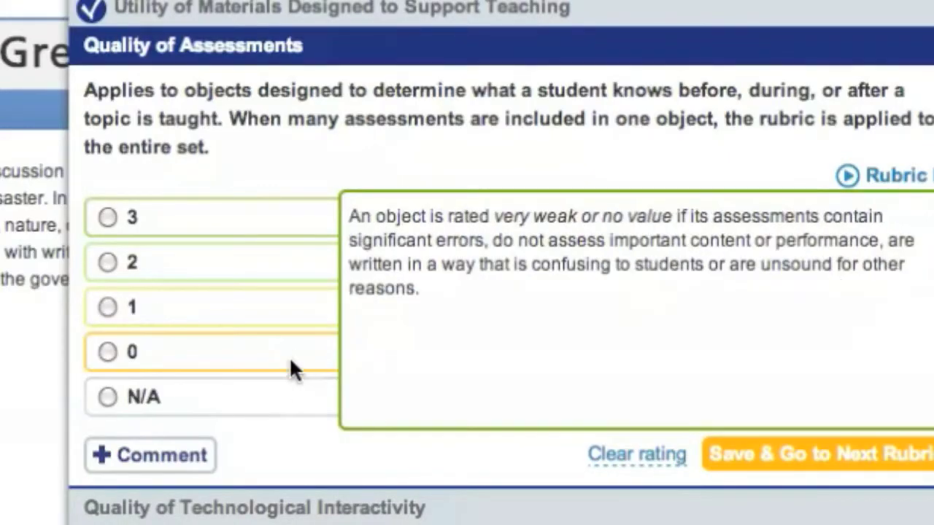
mouse_move(267, 322)
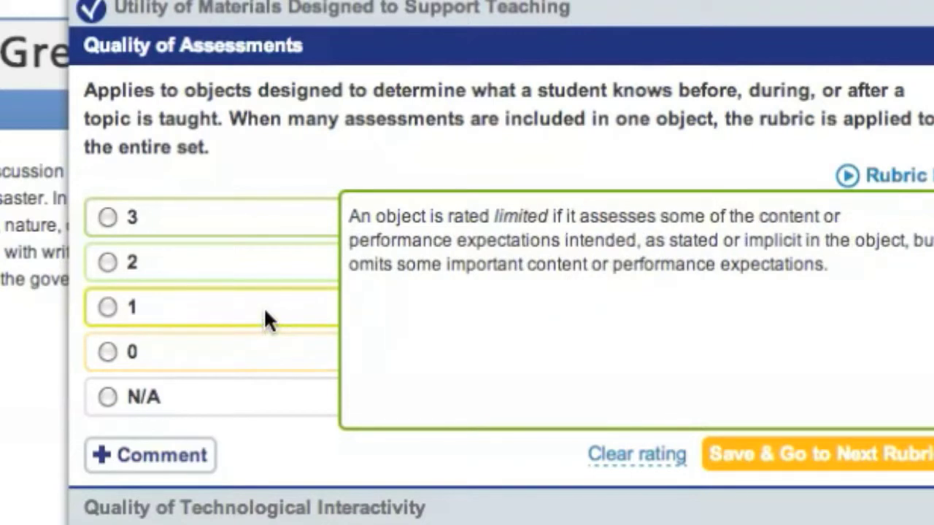
mouse_move(260, 264)
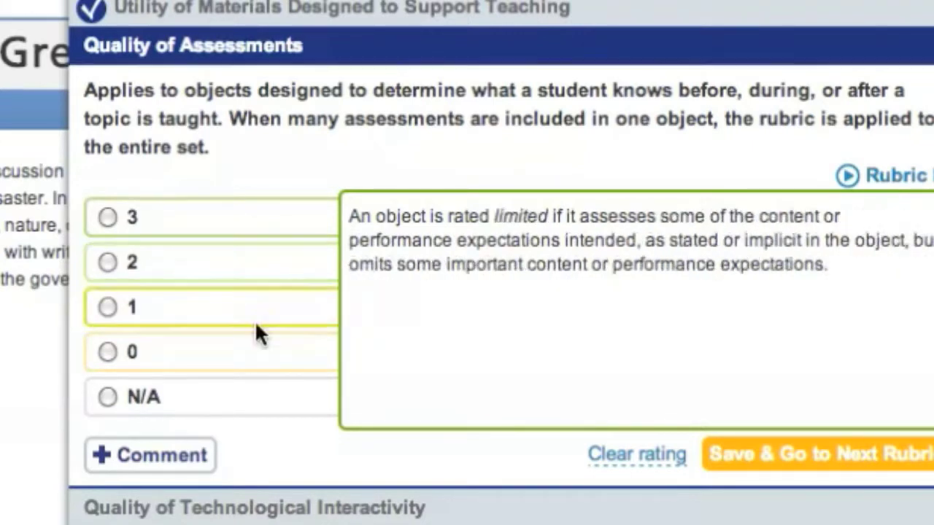
left_click(257, 398)
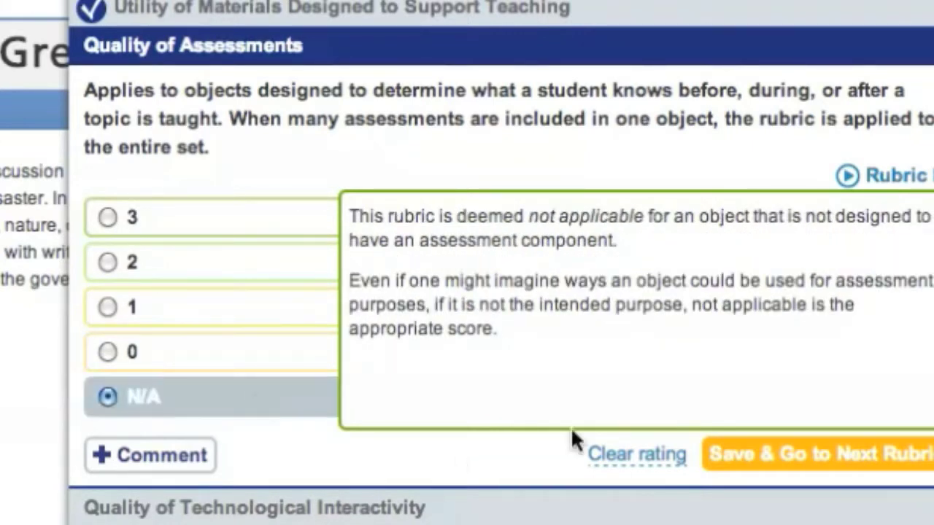
left_click(755, 458)
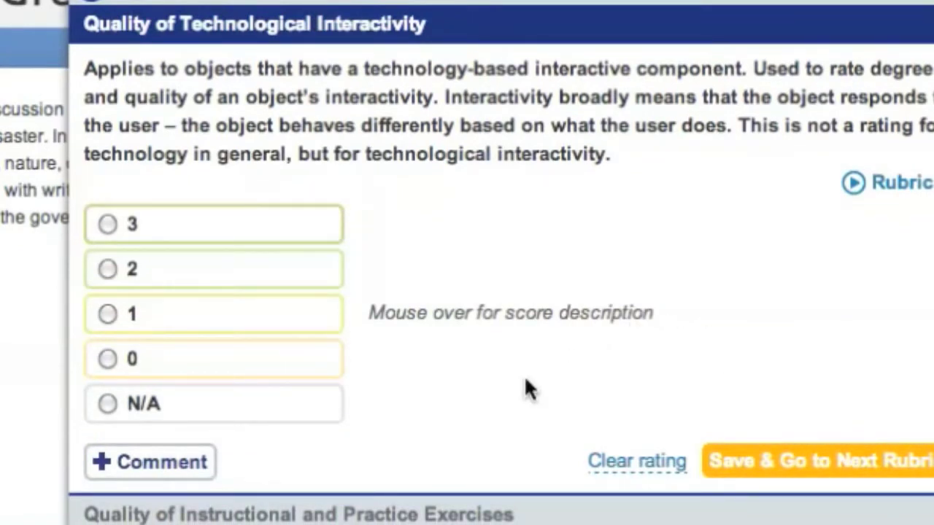
- Mark Quality of Technological Interactivity as N/A and save it
mouse_move(339, 405)
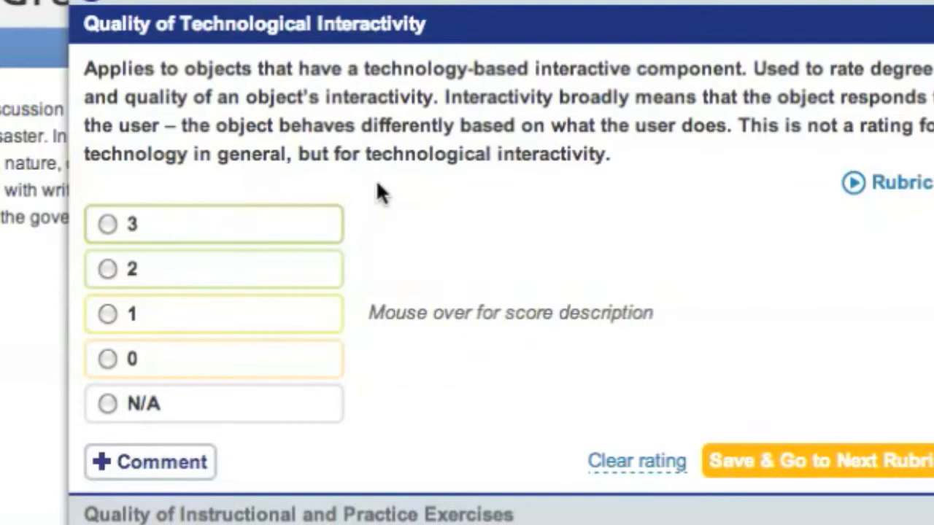
left_click(294, 406)
left_click(751, 458)
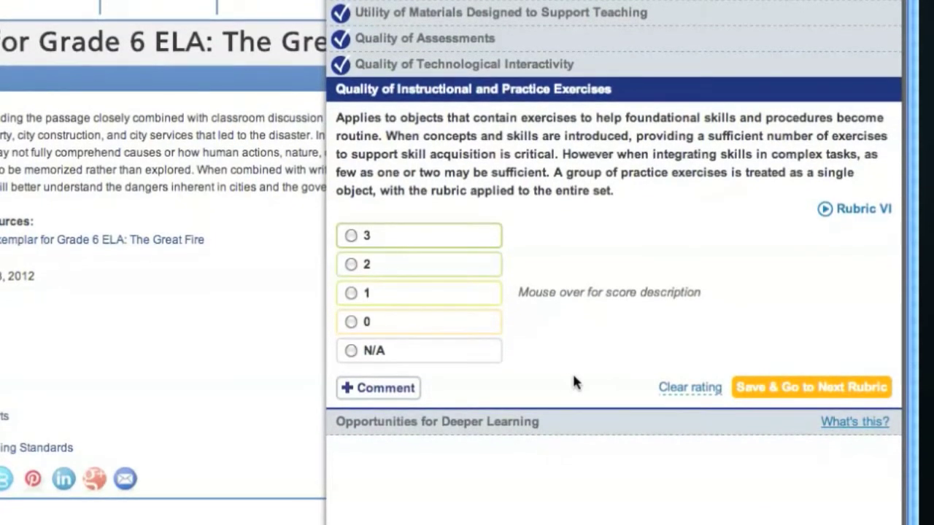
- Rate Quality of Instructional and Practice Exercises 1 and save it
mouse_move(485, 351)
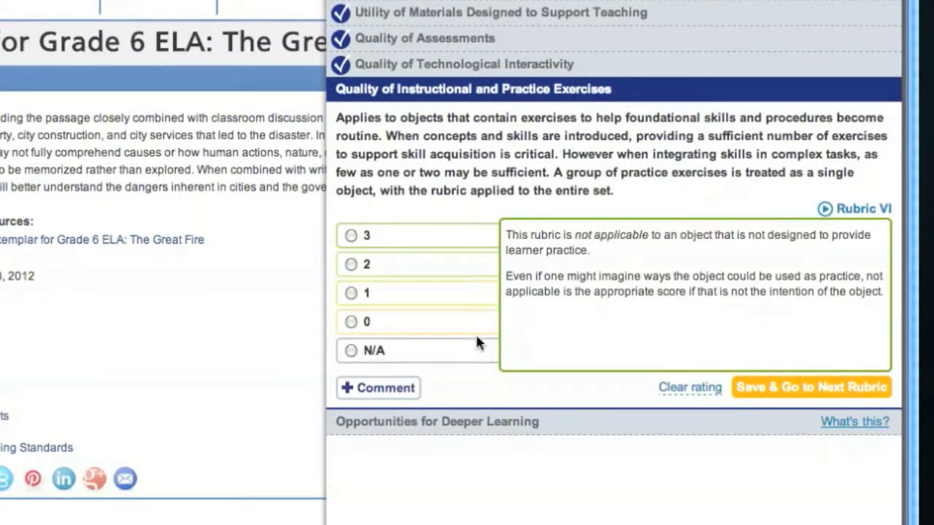
mouse_move(468, 318)
mouse_move(450, 294)
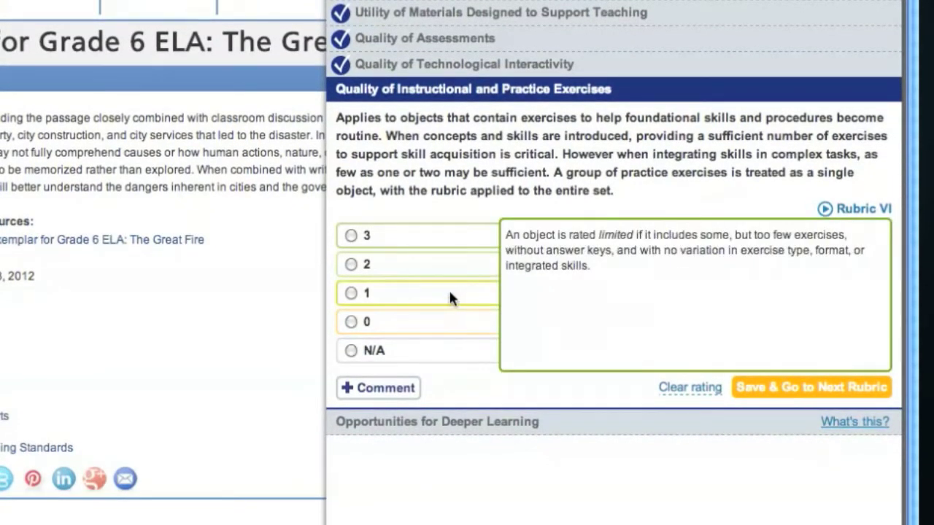
mouse_move(434, 269)
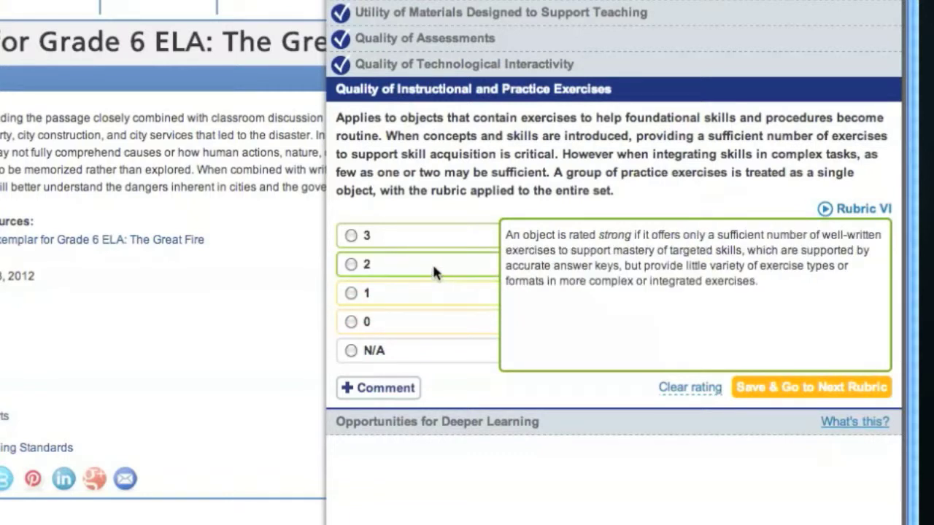
mouse_move(415, 243)
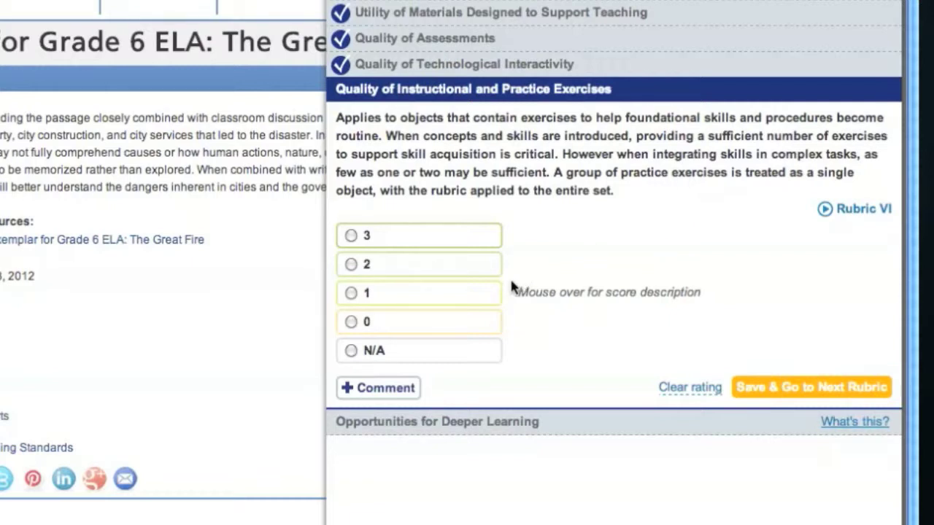
left_click(479, 293)
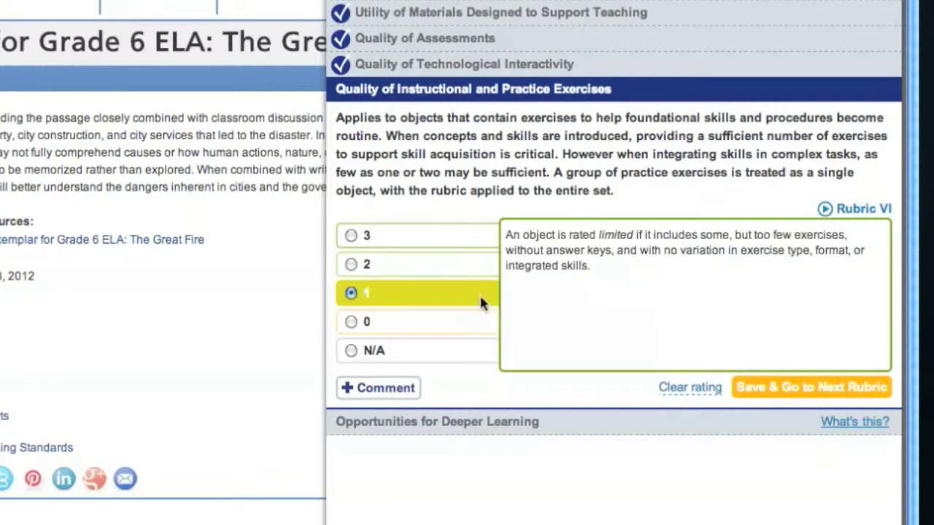
left_click(802, 387)
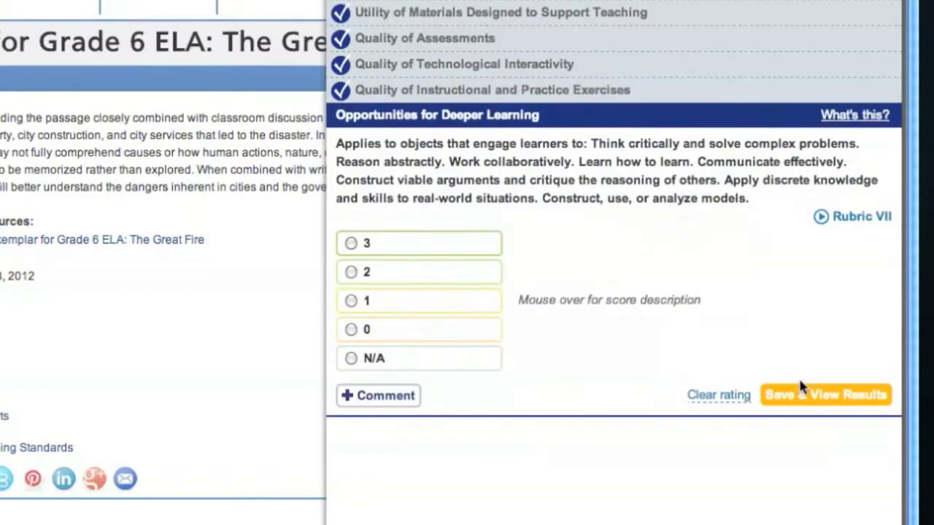
- Rate Opportunities for Deeper Learning 2 and save to view the results summary
mouse_move(478, 368)
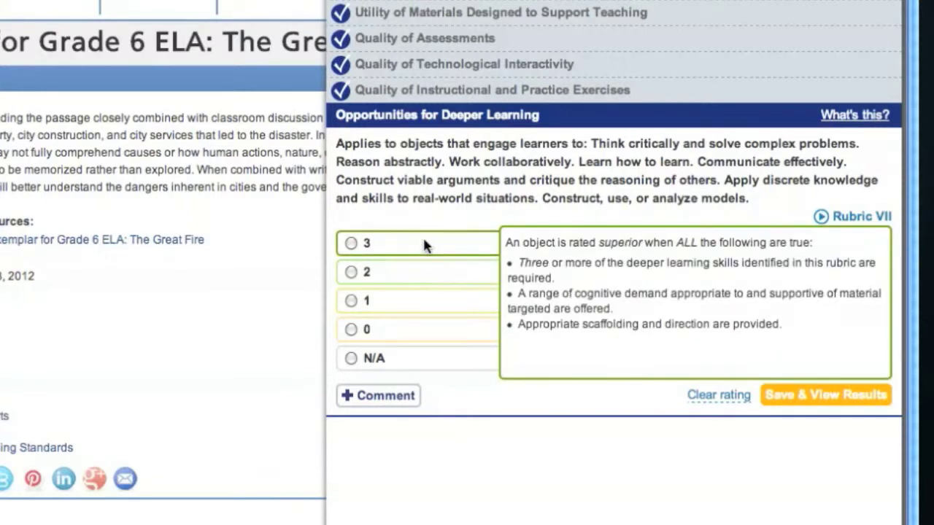
left_click(496, 273)
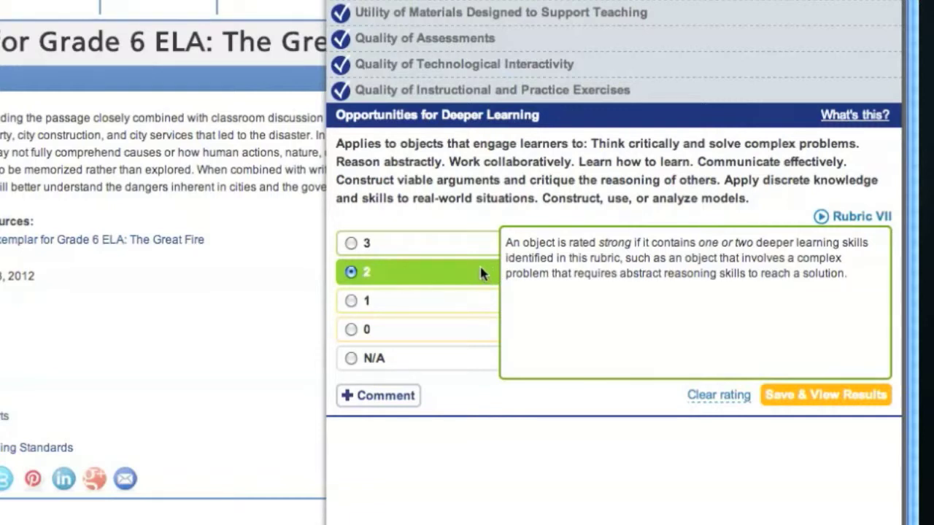
left_click(775, 408)
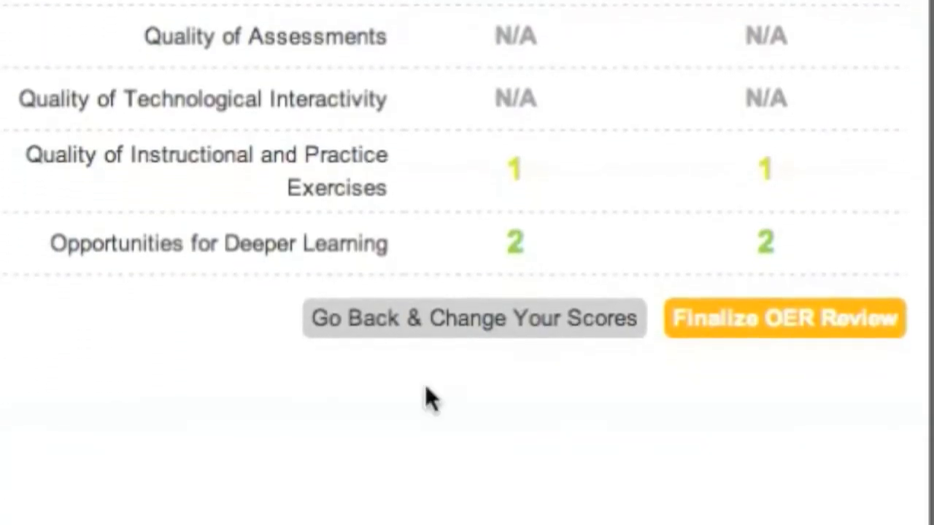
- Finalize the OER review after checking the rubric score summary
left_click(745, 328)
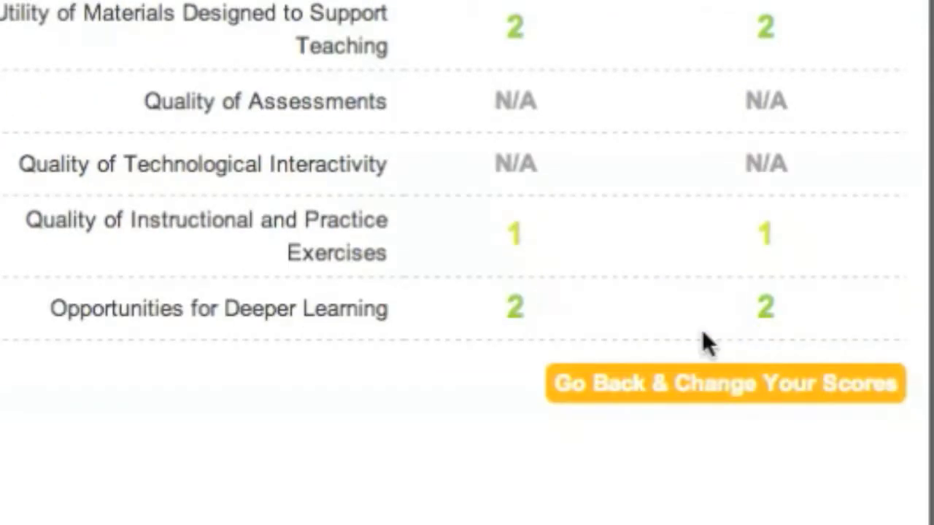